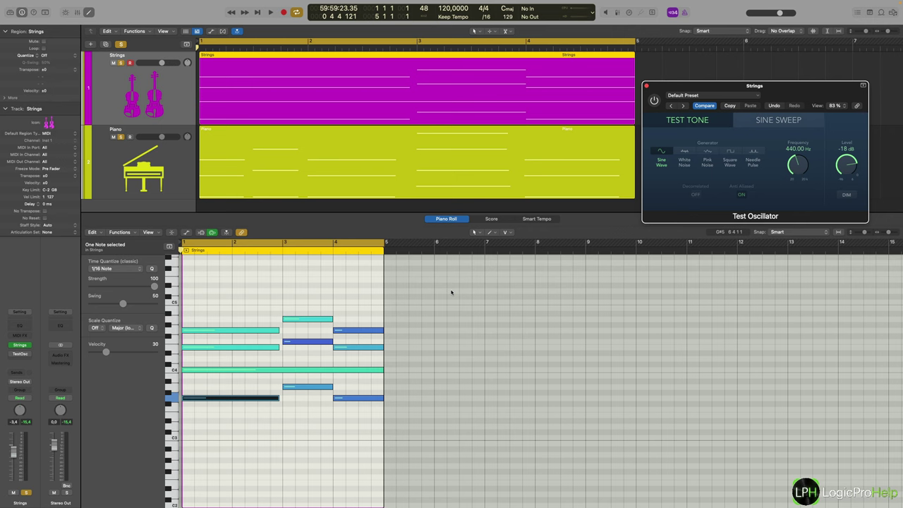
scroll(451, 293, right, 3)
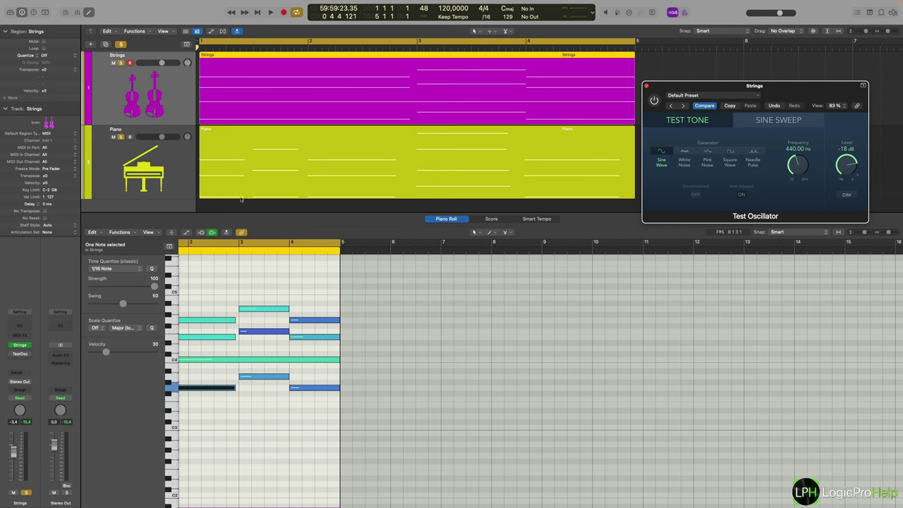
click(244, 188)
click(250, 103)
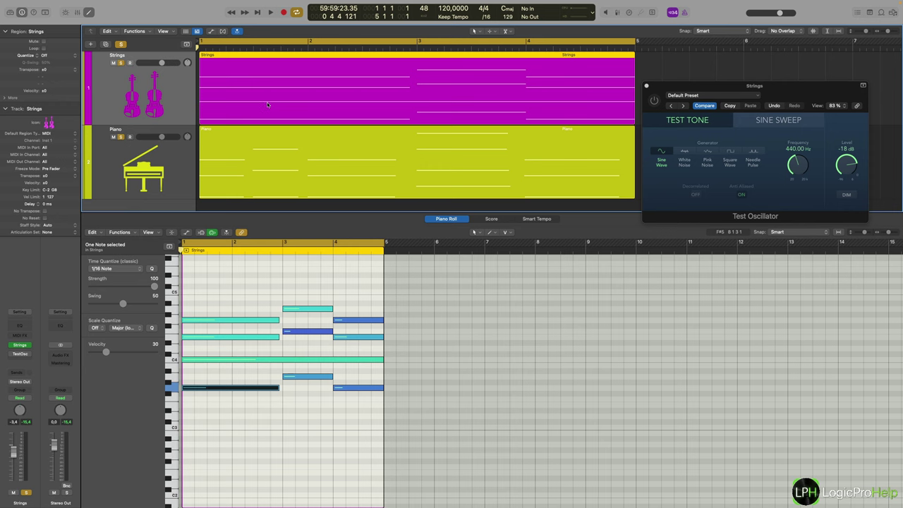
scroll(175, 335, down, 3)
scroll(175, 335, up, 3)
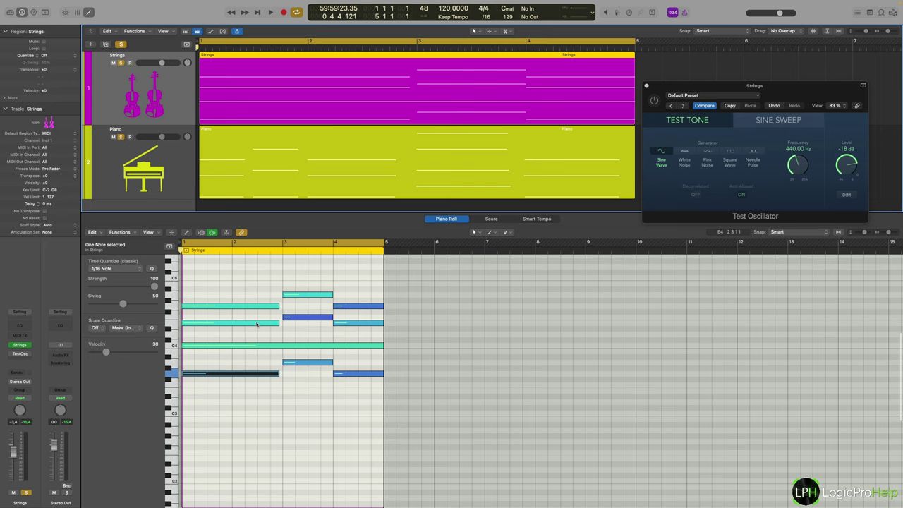
- Move the Test Oscillator window slightly higher and switch the oscillator on and off to hear its tone
drag(666, 86, 669, 64)
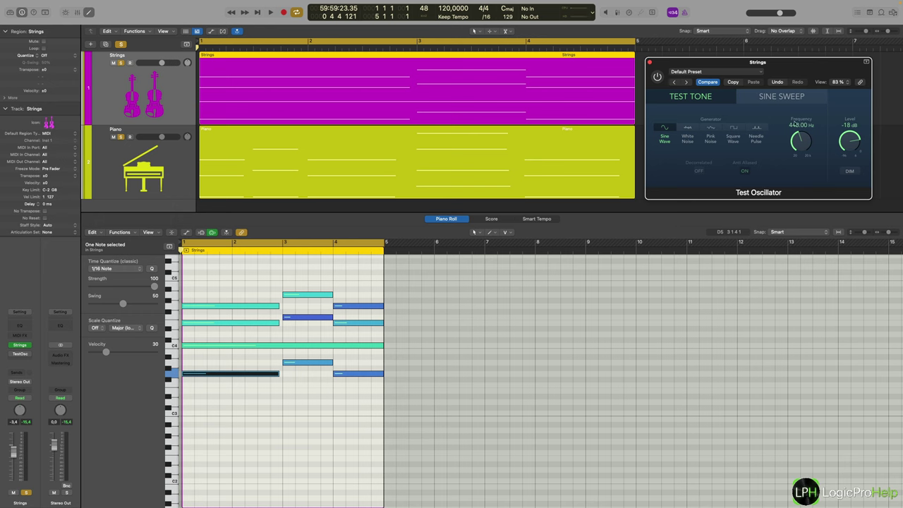
click(656, 78)
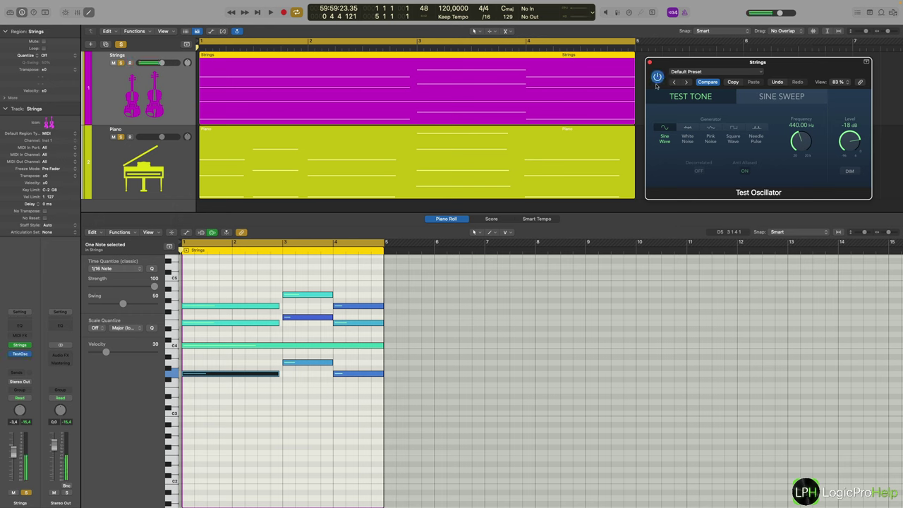
click(657, 79)
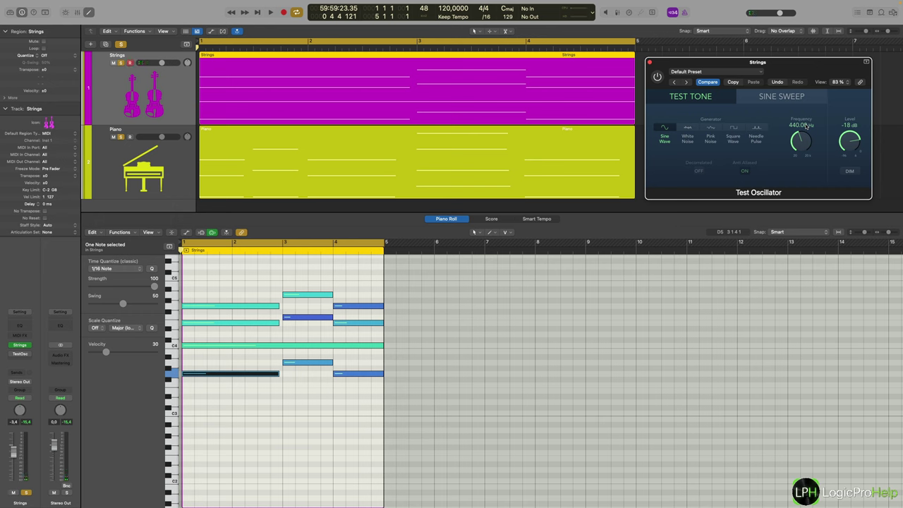
- Set the Test Oscillator's frequency to 432 Hz and switch the oscillator on and off to hear the new tone
double_click(804, 125)
text(432)
key(Return)
click(657, 76)
click(658, 77)
scroll(802, 139, up, 3)
scroll(802, 139, down, 2)
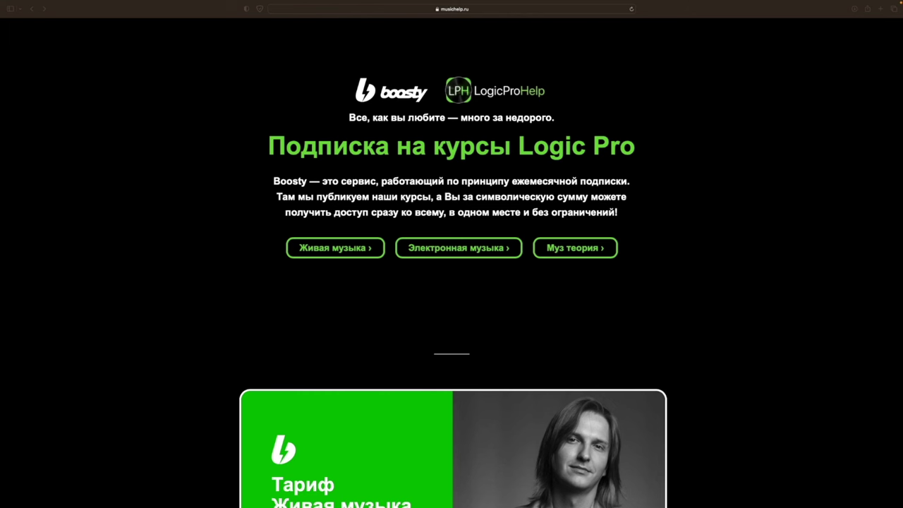
- Look through the Logic Pro course subscription page on musichelp.ru, covering the live music, electronic music and music theory plans and their course lists
click(296, 139)
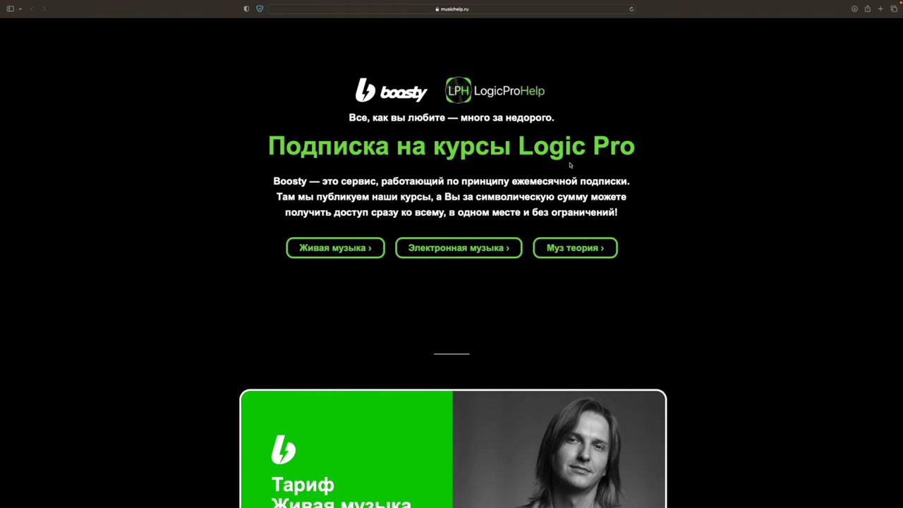
scroll(752, 184, down, 2)
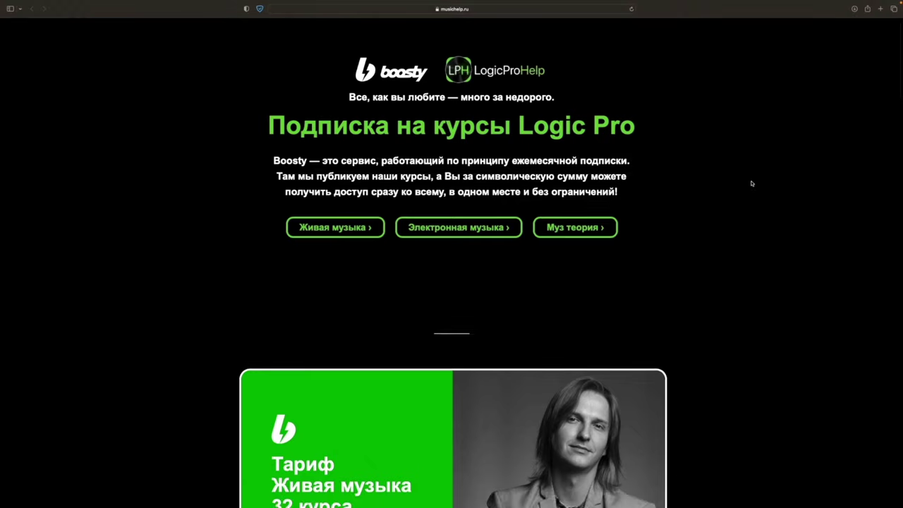
scroll(752, 183, down, 5)
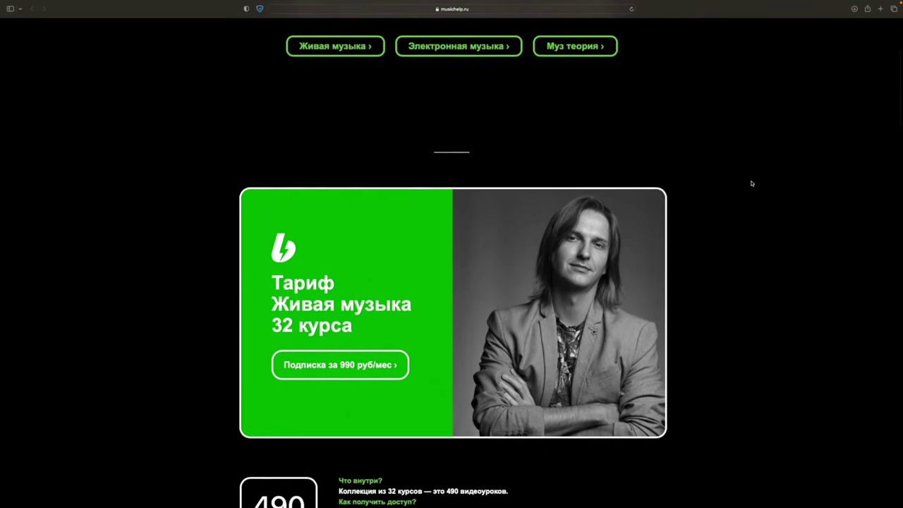
scroll(752, 184, down, 4)
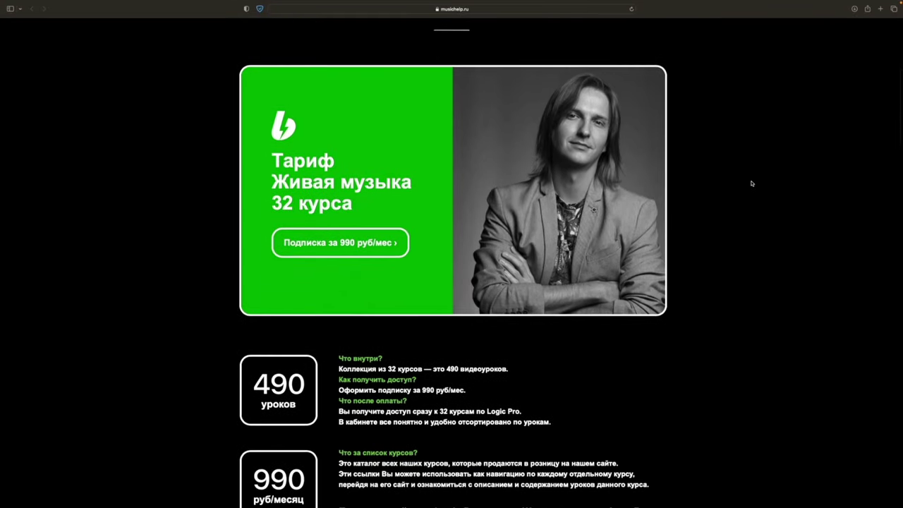
scroll(753, 184, down, 5)
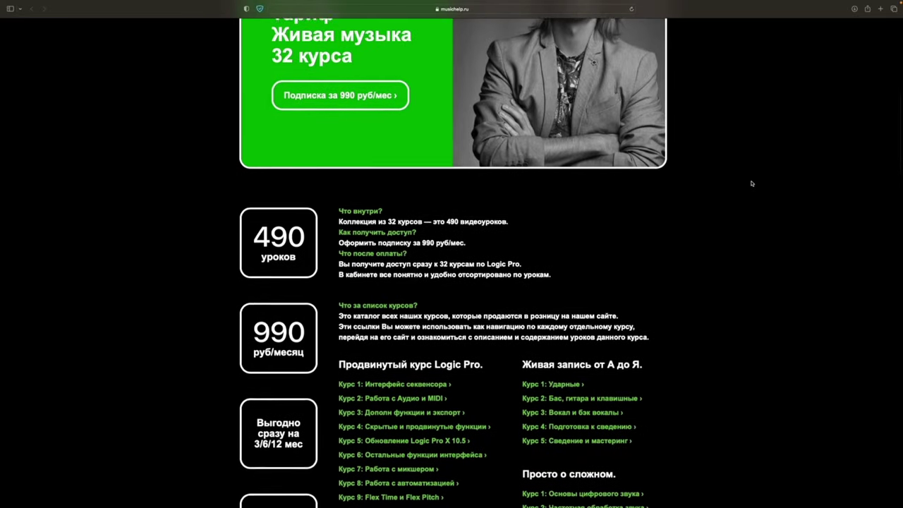
scroll(753, 183, down, 5)
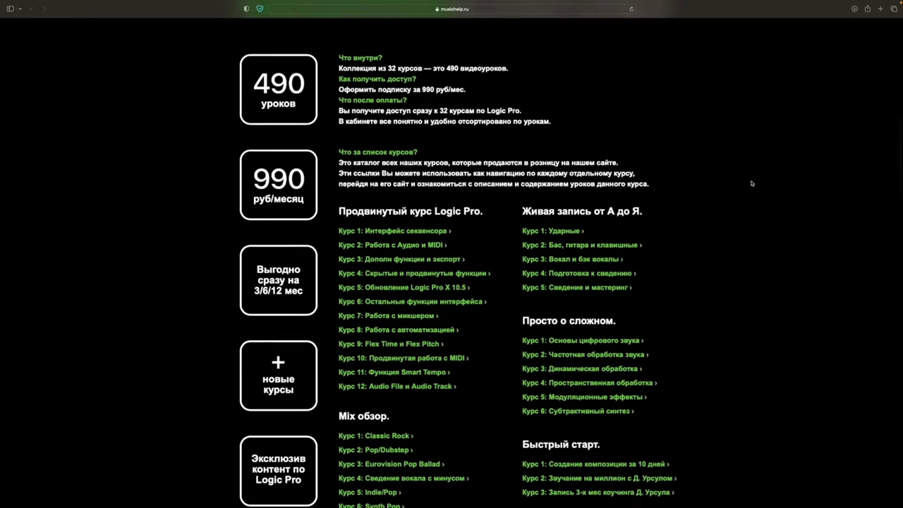
scroll(752, 184, down, 1)
scroll(752, 183, down, 7)
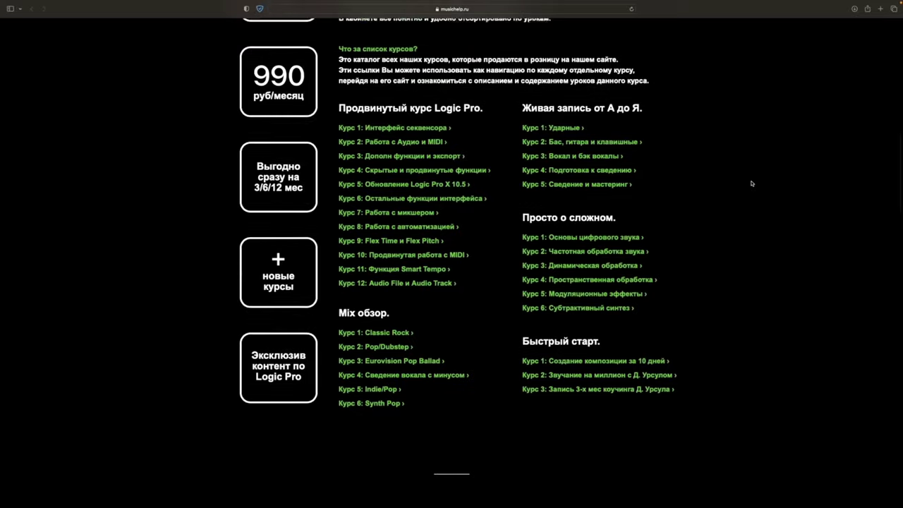
scroll(752, 183, down, 7)
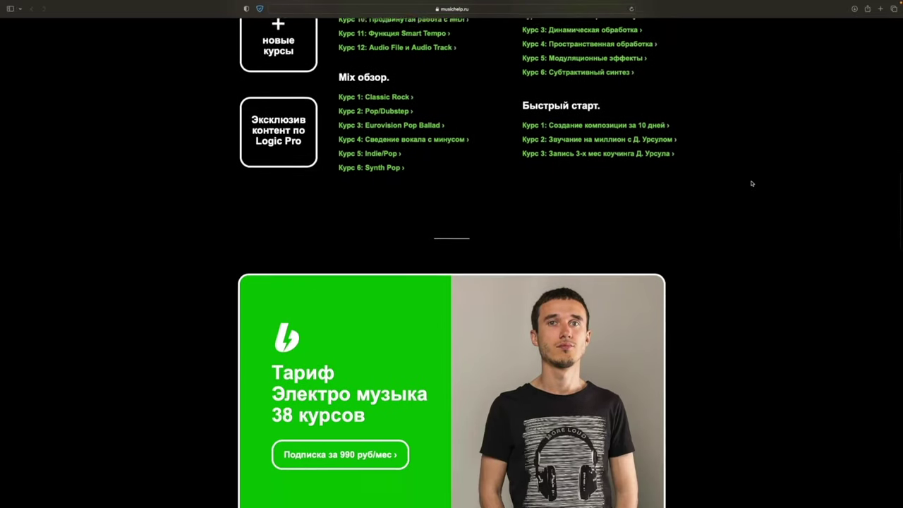
scroll(753, 183, down, 5)
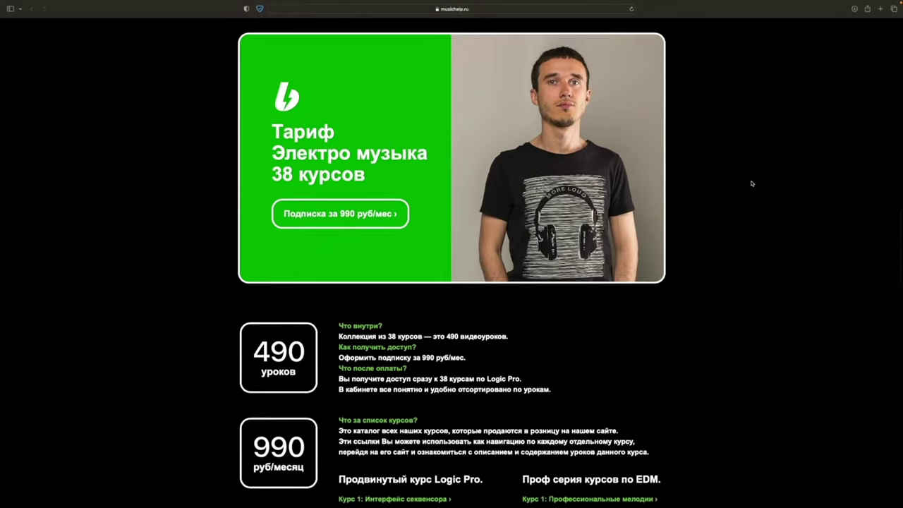
scroll(752, 184, down, 9)
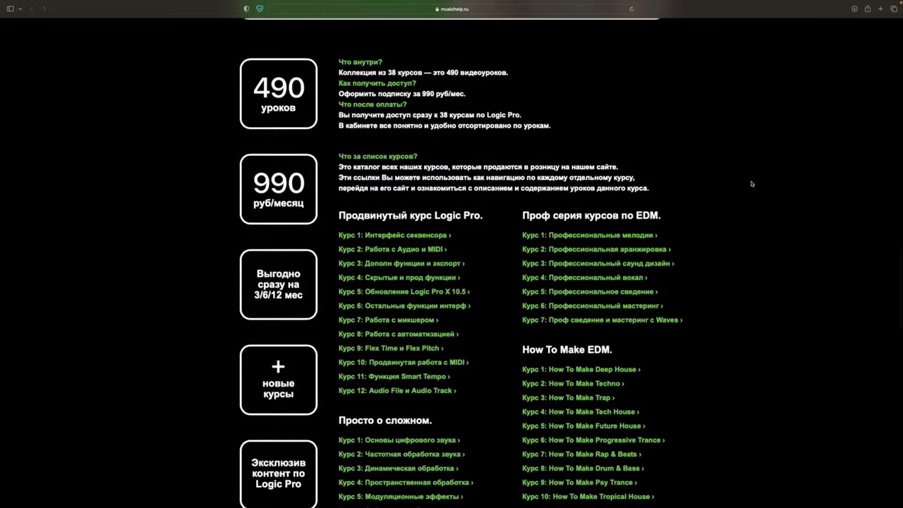
scroll(616, 223, down, 9)
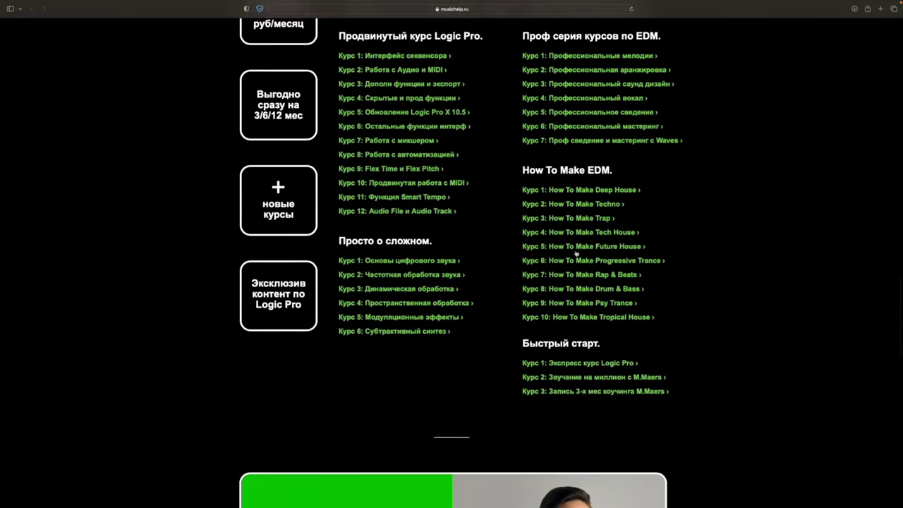
scroll(581, 252, down, 7)
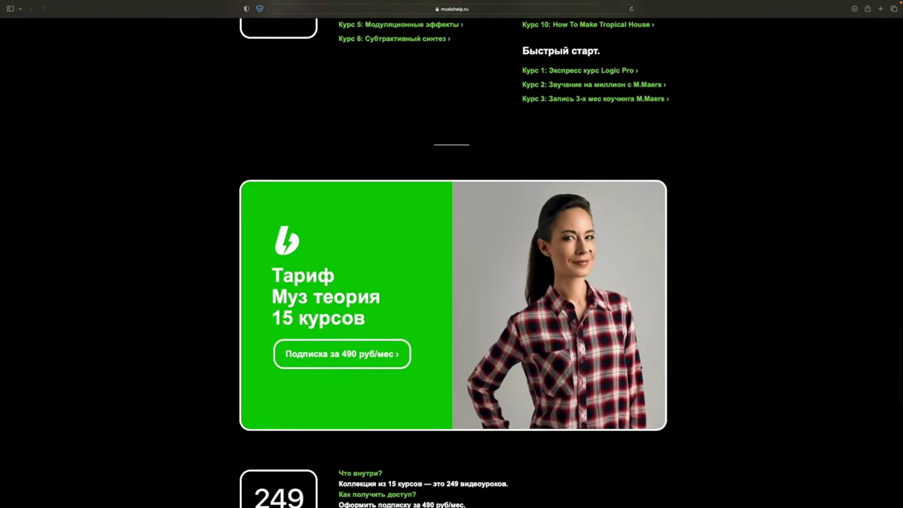
scroll(592, 258, down, 6)
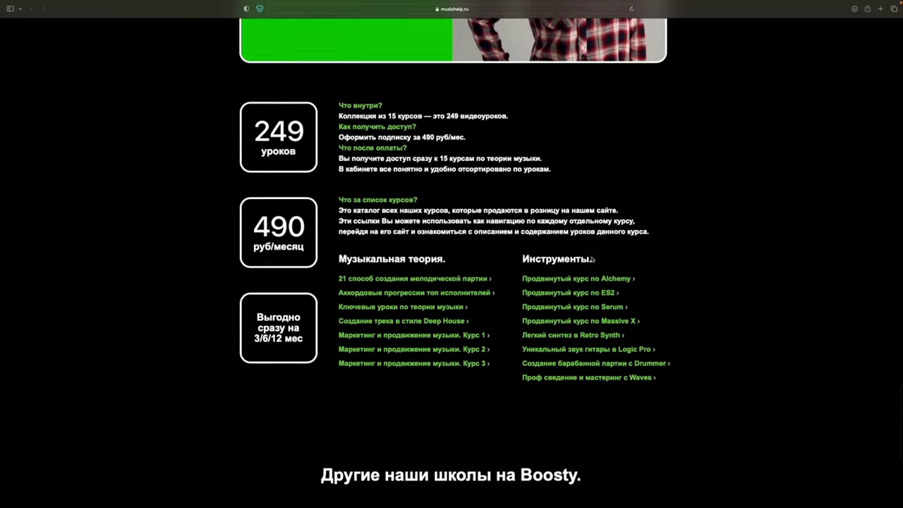
scroll(594, 262, down, 2)
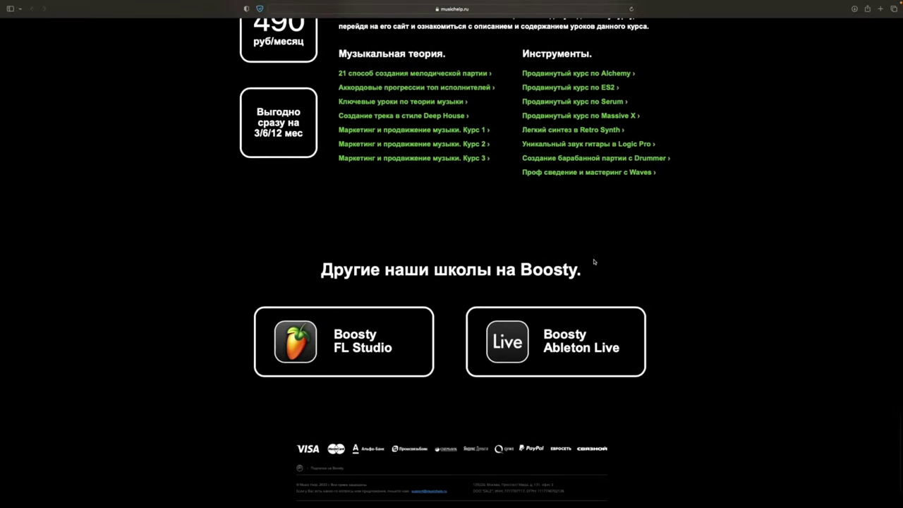
- Go to the «Живая музыка» plan from the start of the page and open its Boosty subscription page
scroll(594, 262, up, 20)
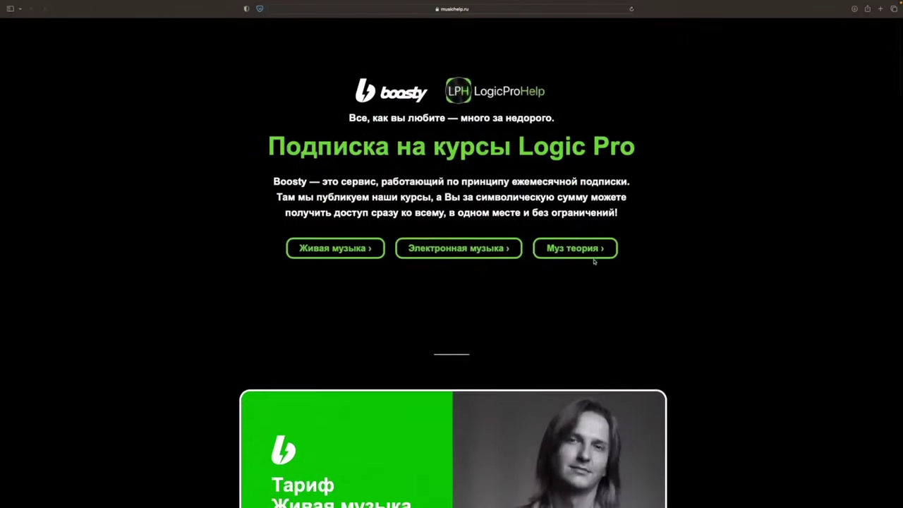
scroll(594, 262, down, 9)
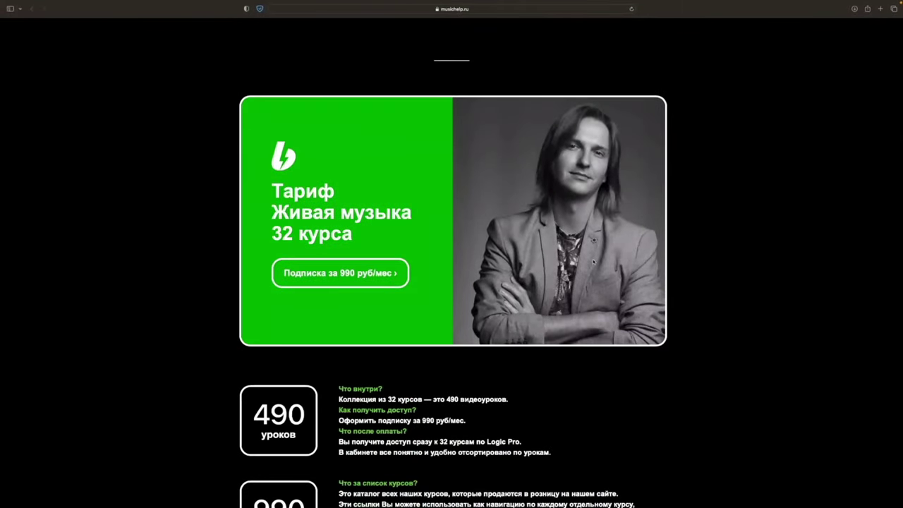
scroll(593, 262, up, 9)
click(322, 248)
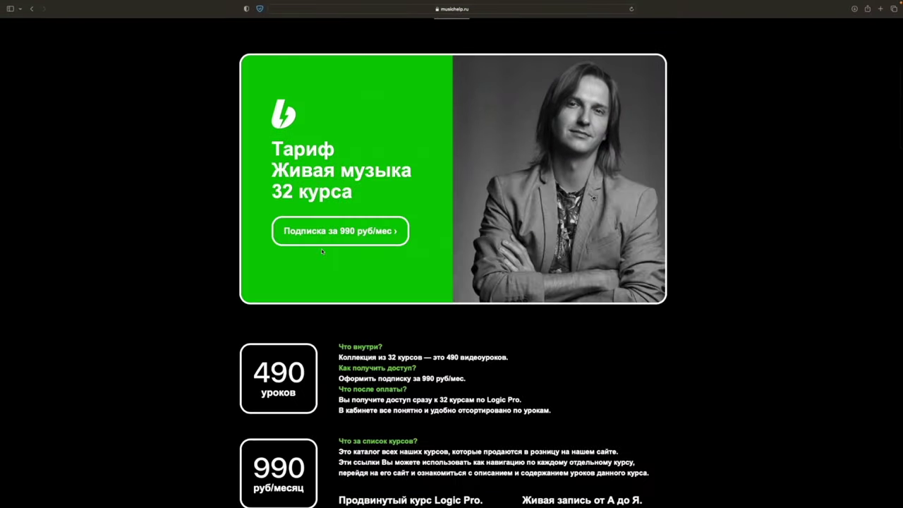
click(327, 230)
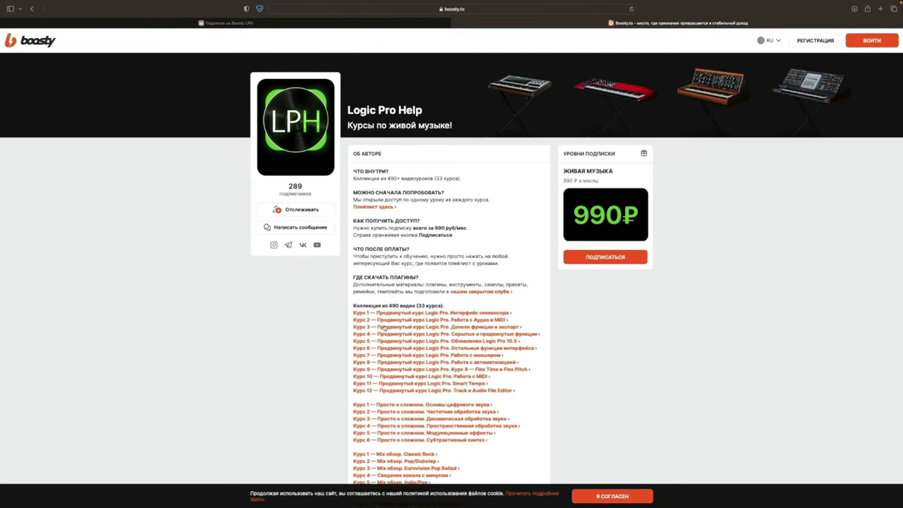